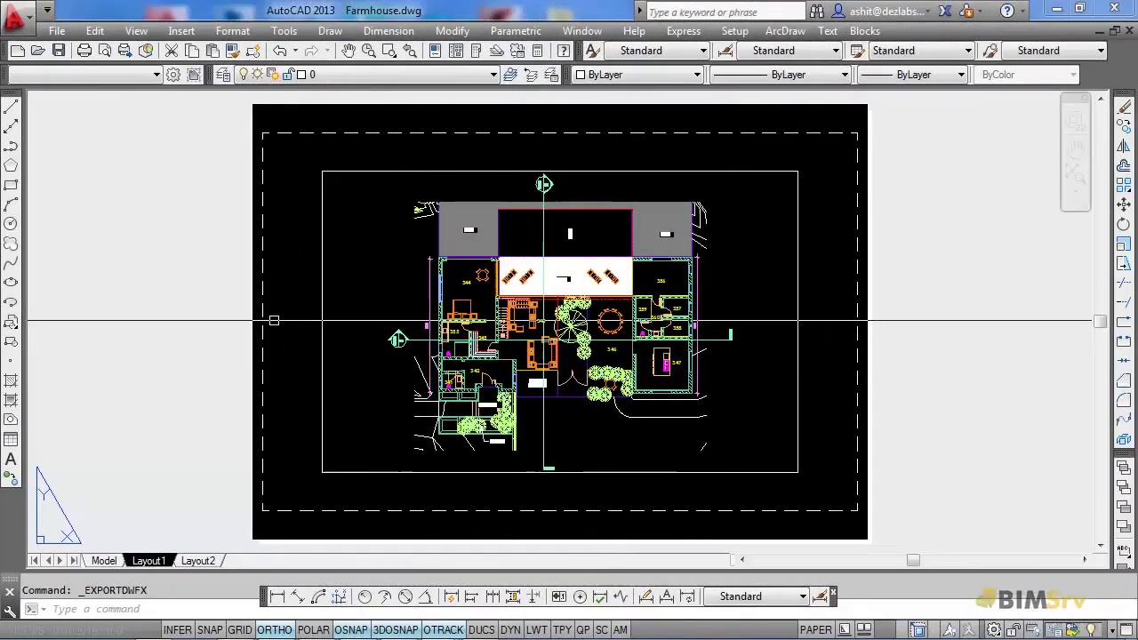
Show the Export formats (DWF, DWFx, PDF, DGN, FBX) from AutoCAD's application menu
{"action": "left_click", "coordinate": [22, 26]}
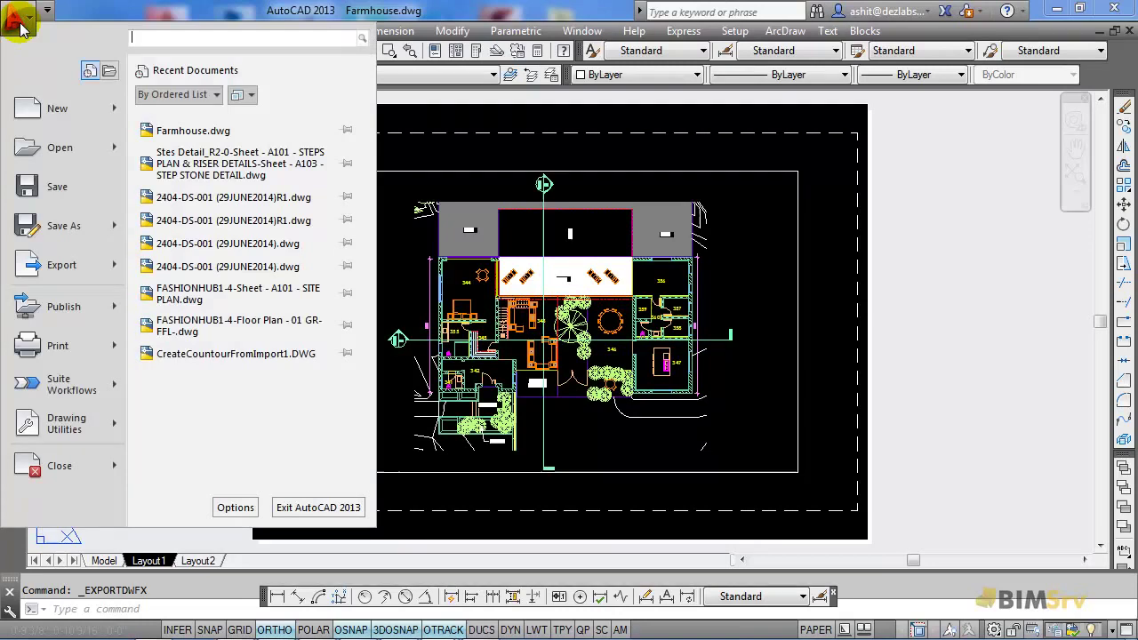
{"action": "left_click", "coordinate": [64, 265]}
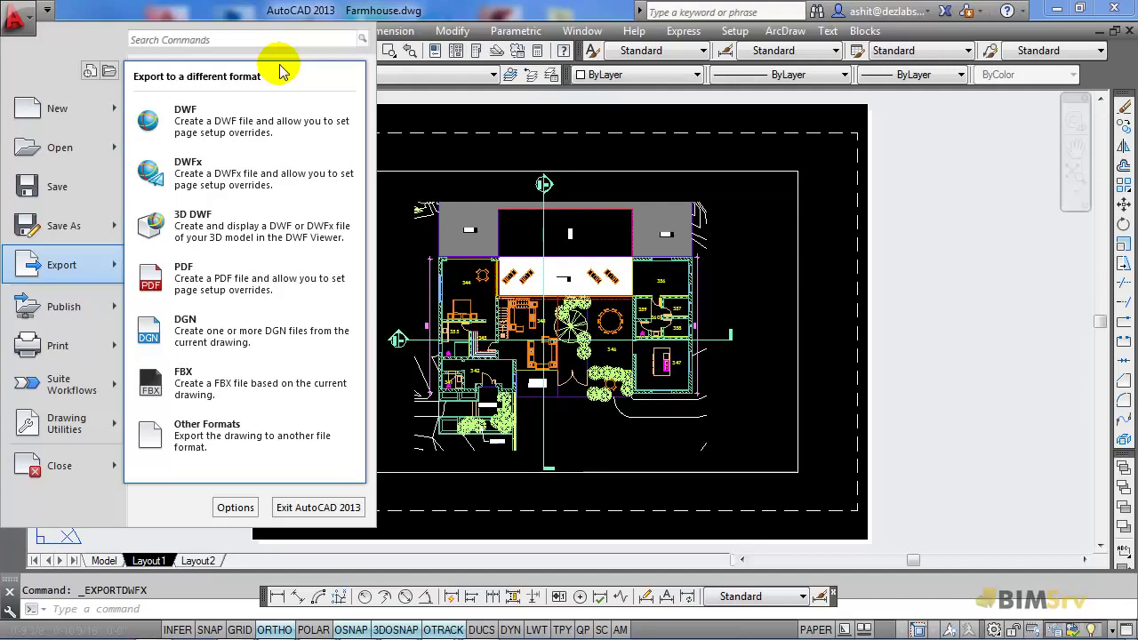
Start a DWFx export of the Farmhouse drawing into the Exporting DWF folder
{"action": "left_click", "coordinate": [216, 178]}
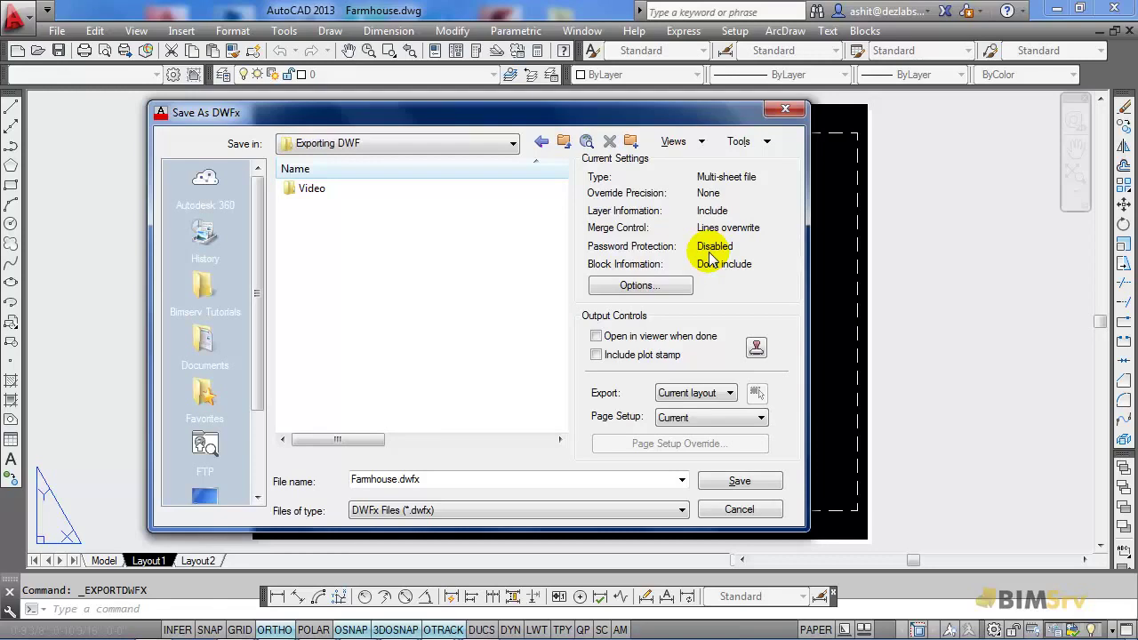
{"action": "left_click", "coordinate": [657, 291]}
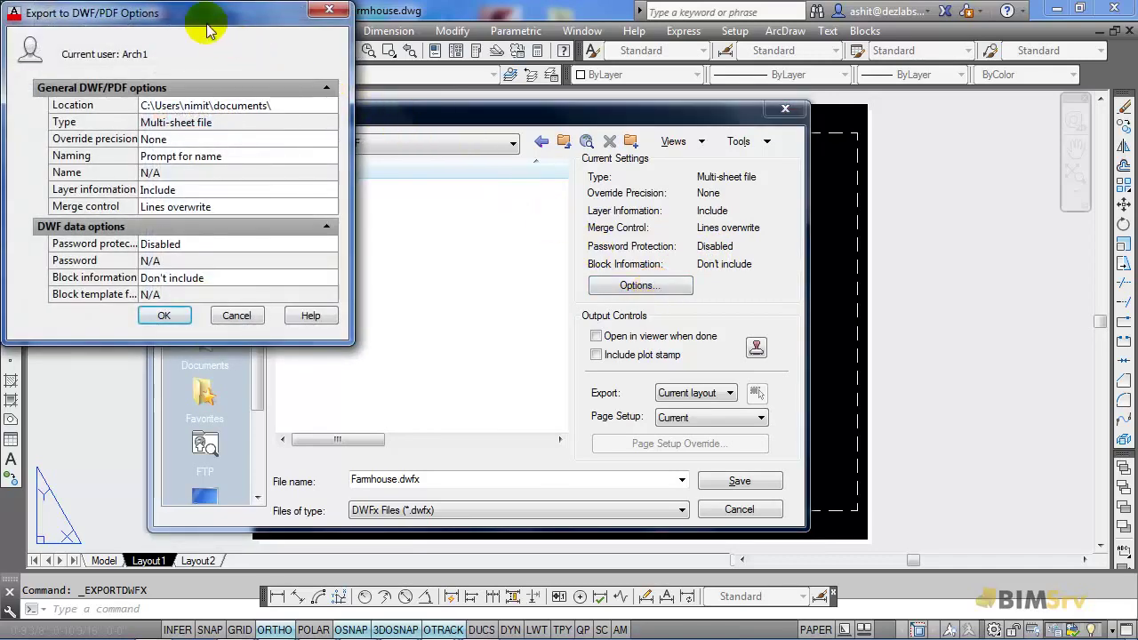
{"action": "mouse_move", "coordinate": [204, 18]}
{"action": "left_mouse_down"}
{"action": "mouse_move", "coordinate": [250, 61]}
{"action": "mouse_move", "coordinate": [480, 151]}
{"action": "left_mouse_up"}
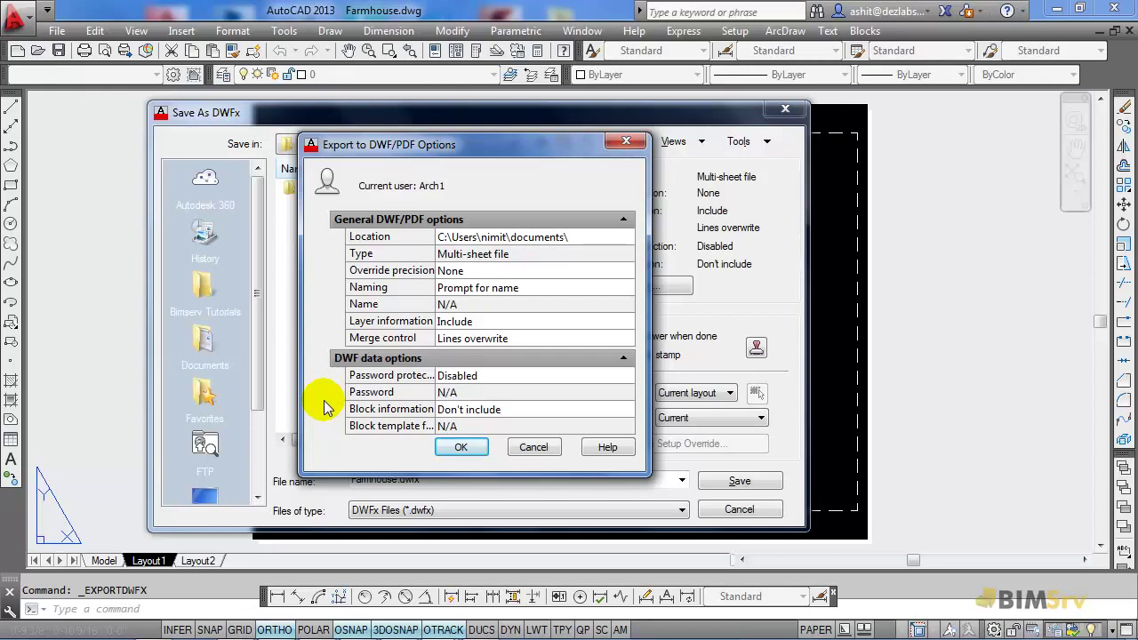
{"action": "left_click", "coordinate": [534, 447]}
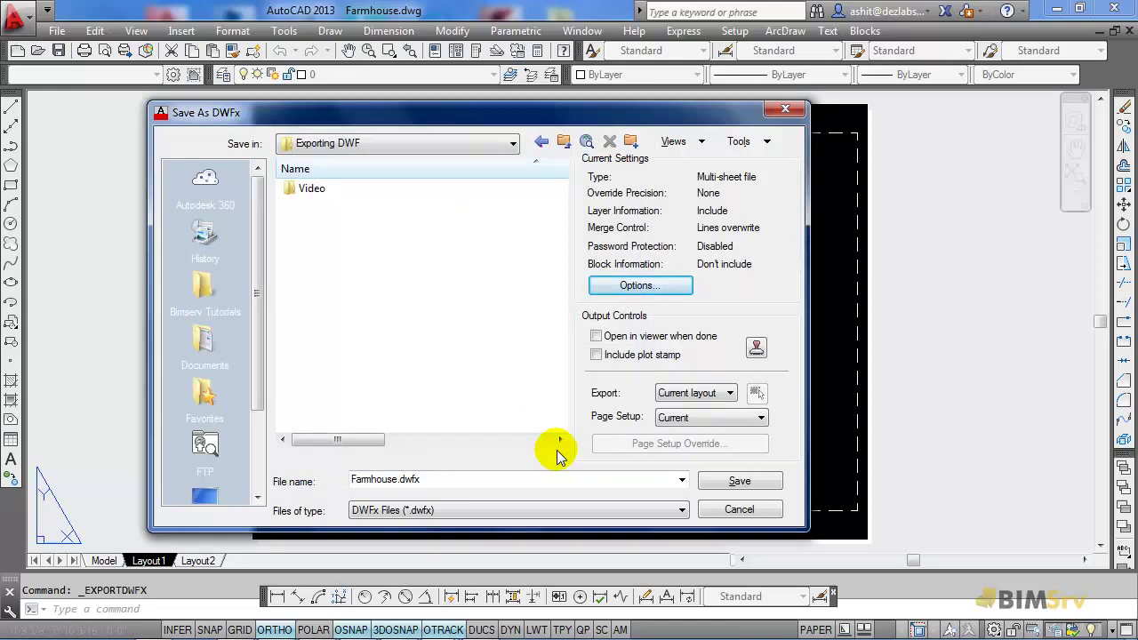
Save the AutoCAD drawing as Farmhouse.dwfx
{"action": "left_click", "coordinate": [716, 486]}
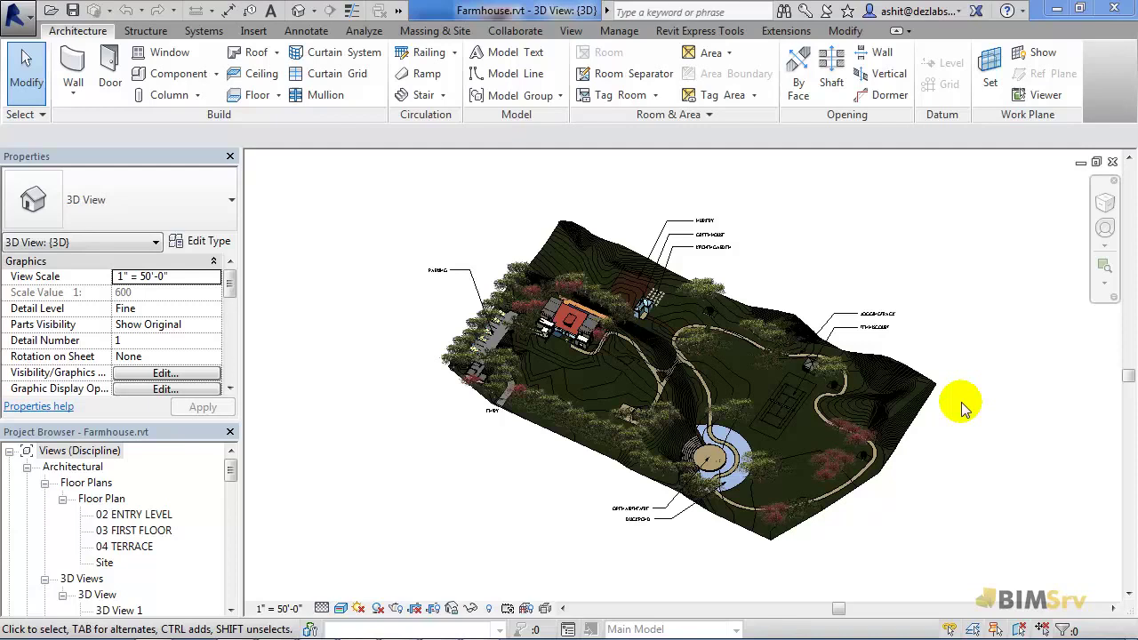
Open Revit's DWF/DWFx export settings for the Farmhouse 3D view
{"action": "left_click", "coordinate": [7, 25]}
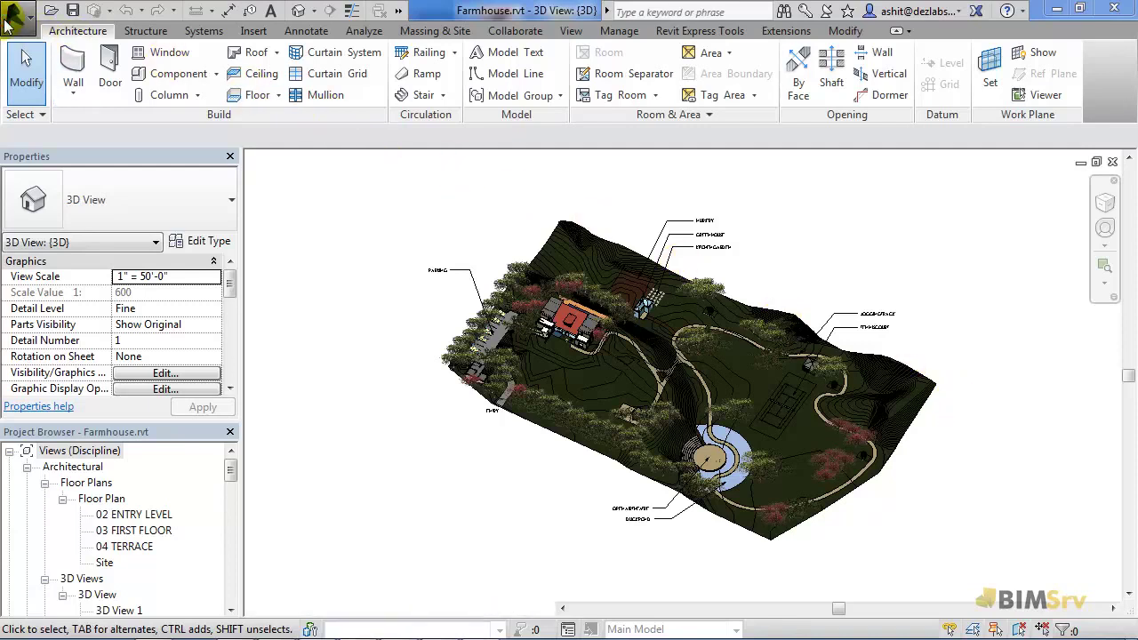
{"action": "left_click", "coordinate": [7, 25]}
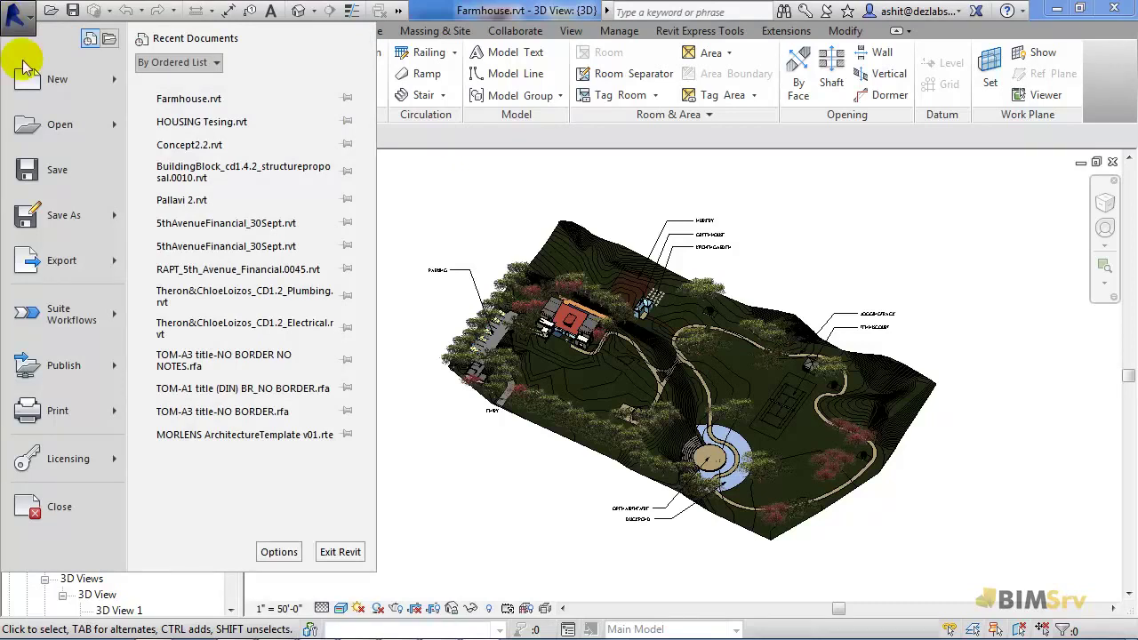
{"action": "left_click", "coordinate": [98, 263]}
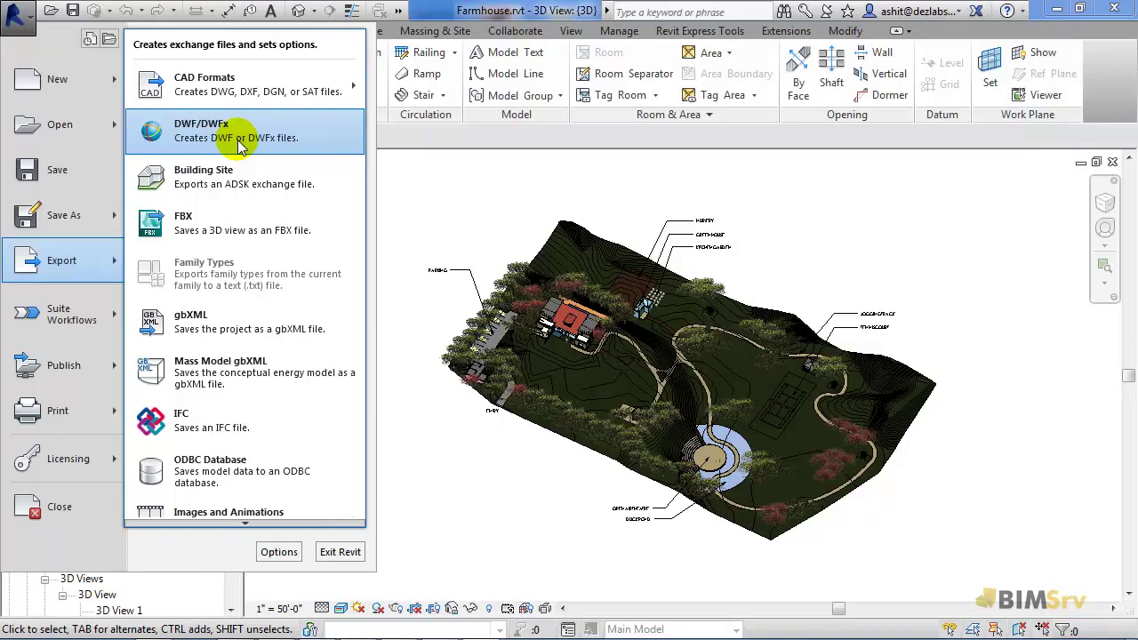
{"action": "left_click", "coordinate": [239, 145]}
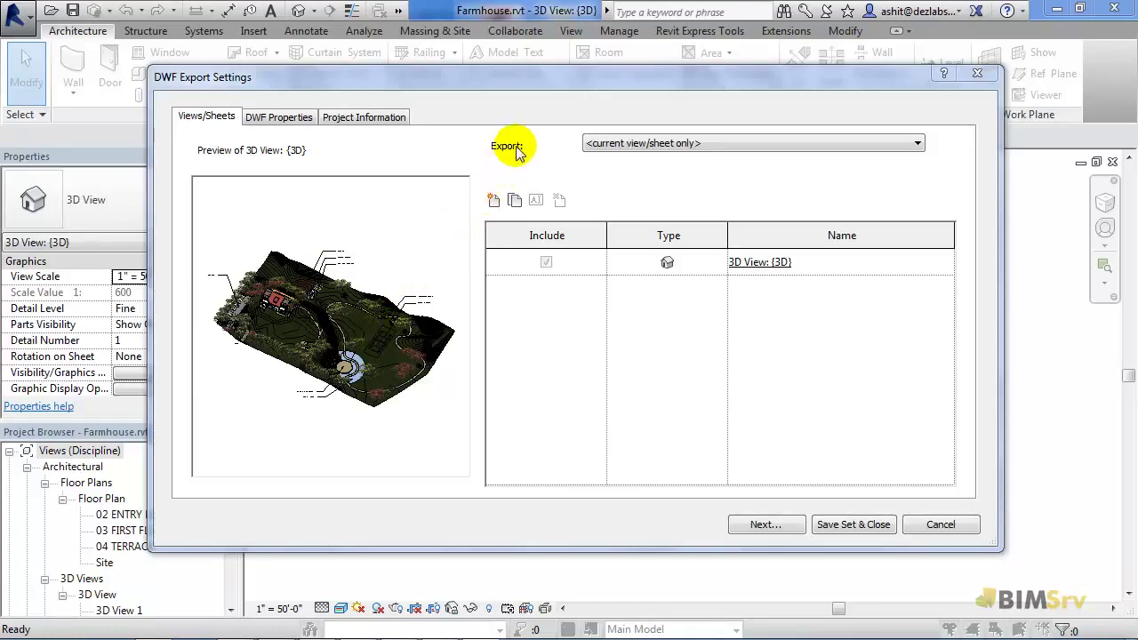
Export an in-session set listing the model's sheets, with all sheets A100–A903 checked
{"action": "left_click", "coordinate": [741, 145]}
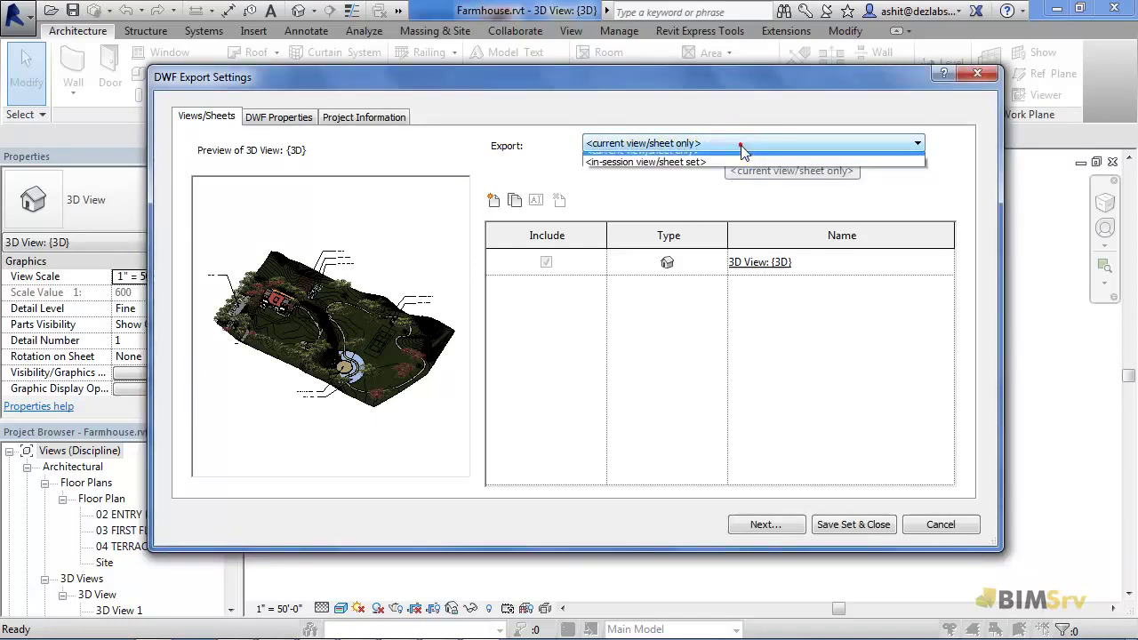
{"action": "left_click", "coordinate": [620, 171]}
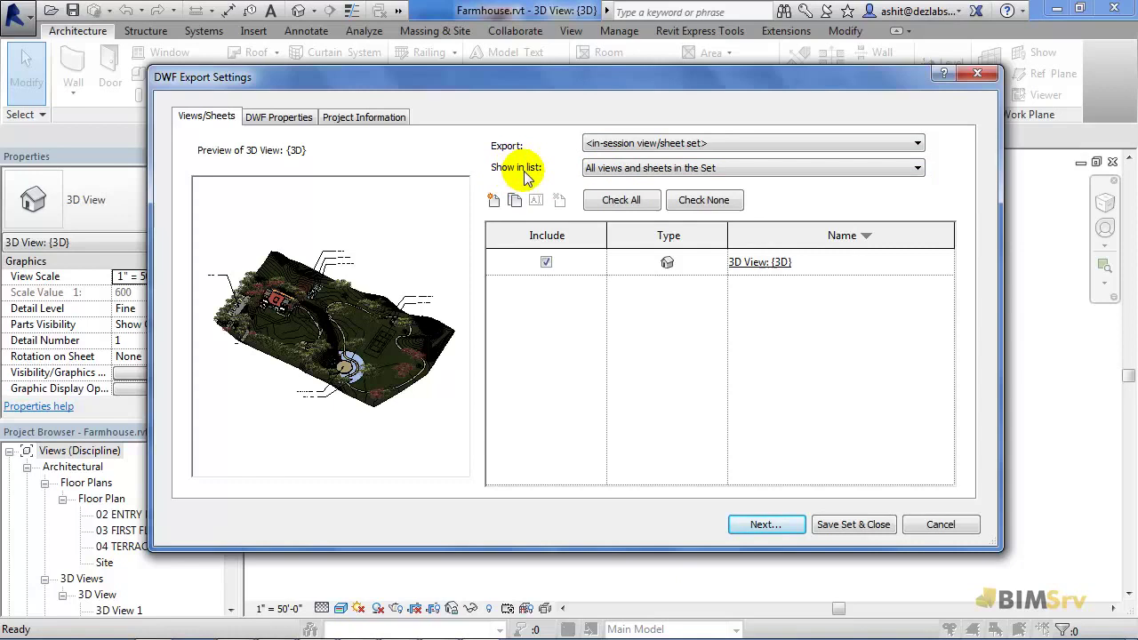
{"action": "left_click", "coordinate": [911, 169]}
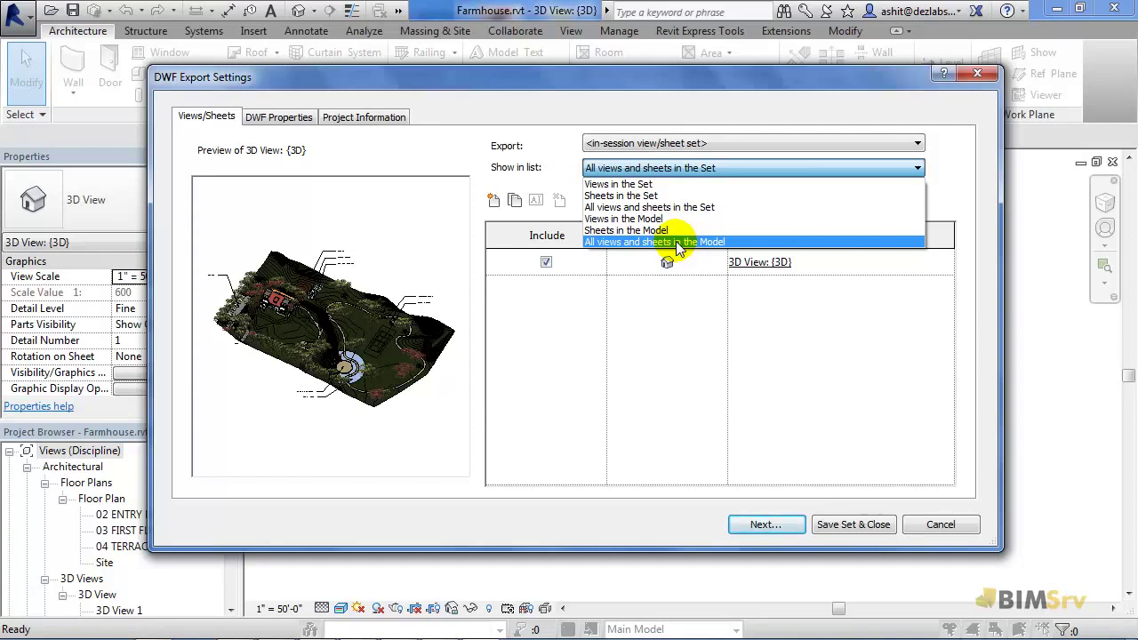
{"action": "left_click", "coordinate": [644, 230]}
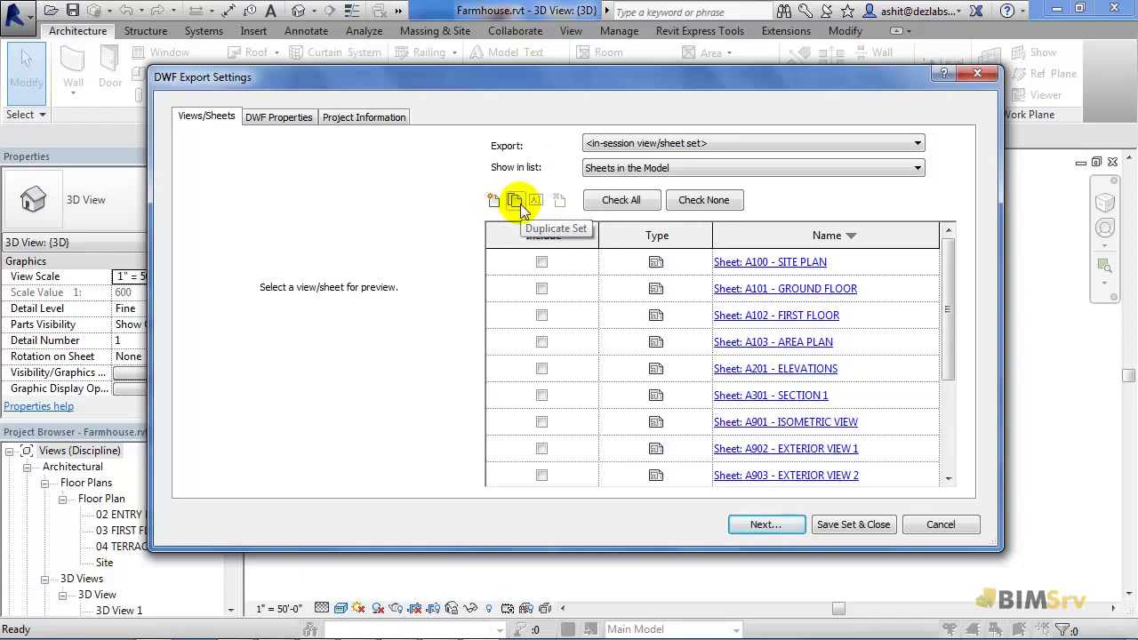
{"action": "left_click", "coordinate": [623, 201]}
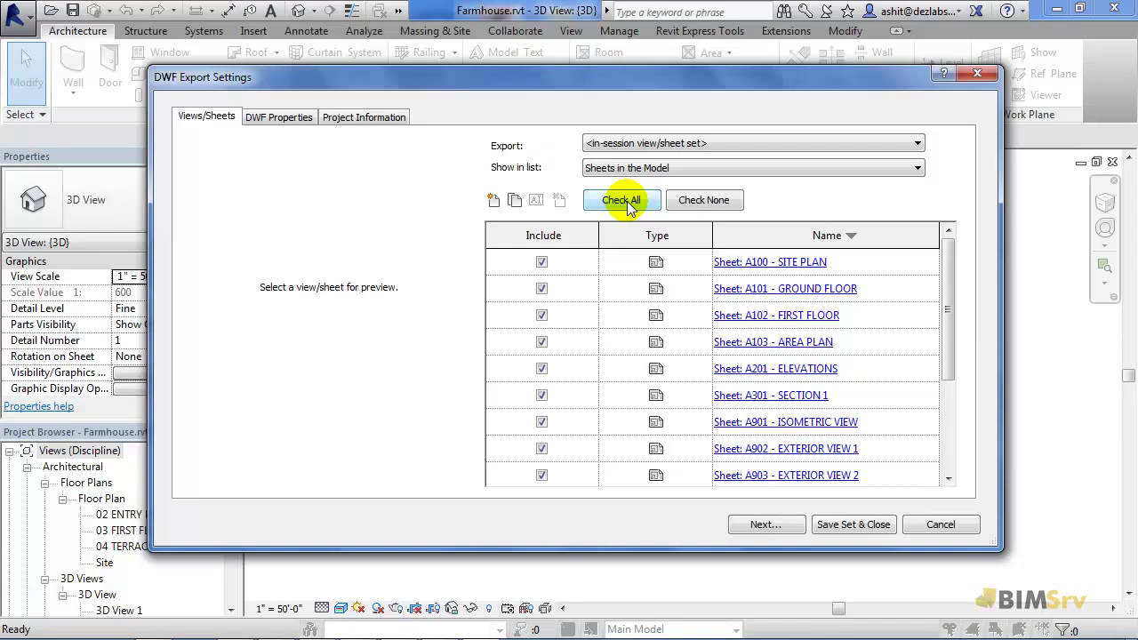
Review the DWF properties and Default print setup paper size, leaving them unchanged
{"action": "left_click", "coordinate": [283, 116]}
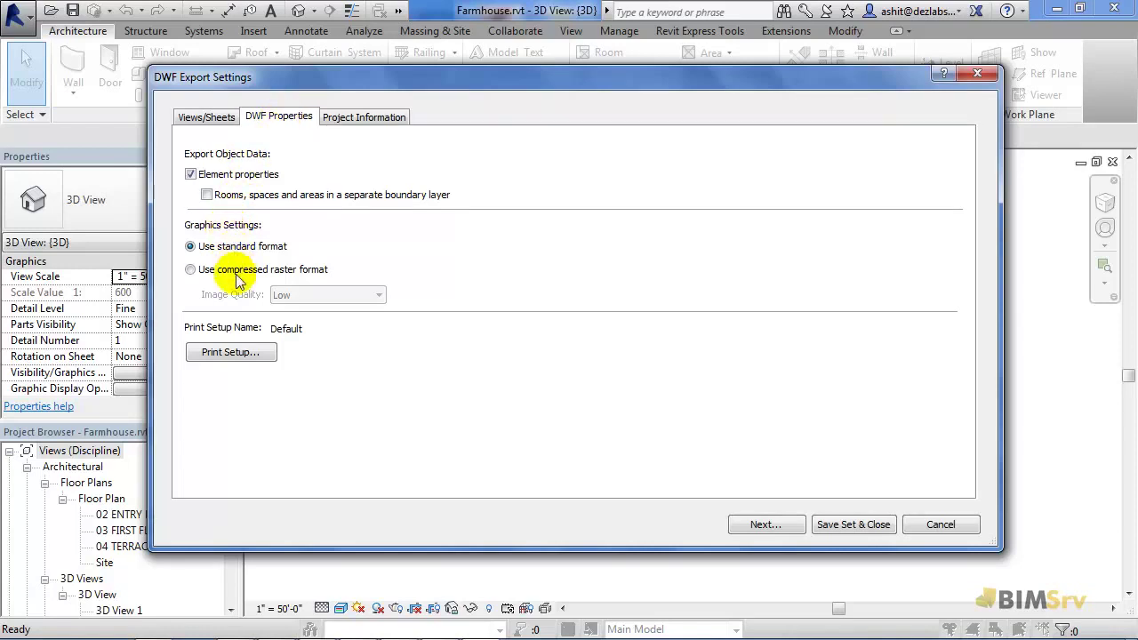
{"action": "left_click", "coordinate": [234, 355]}
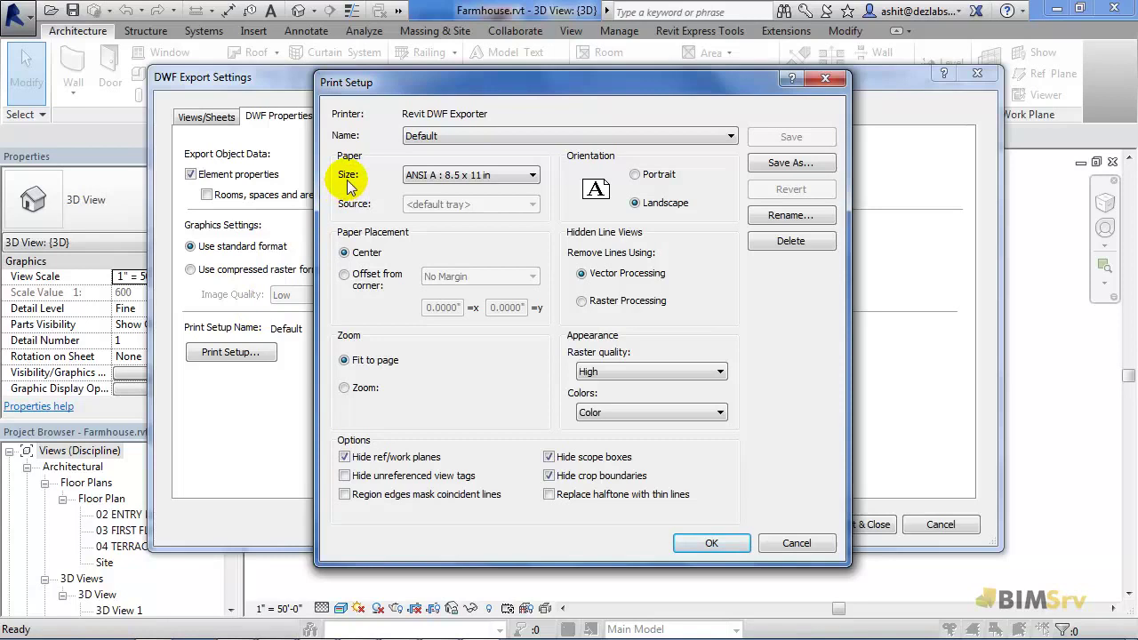
{"action": "left_click", "coordinate": [464, 175]}
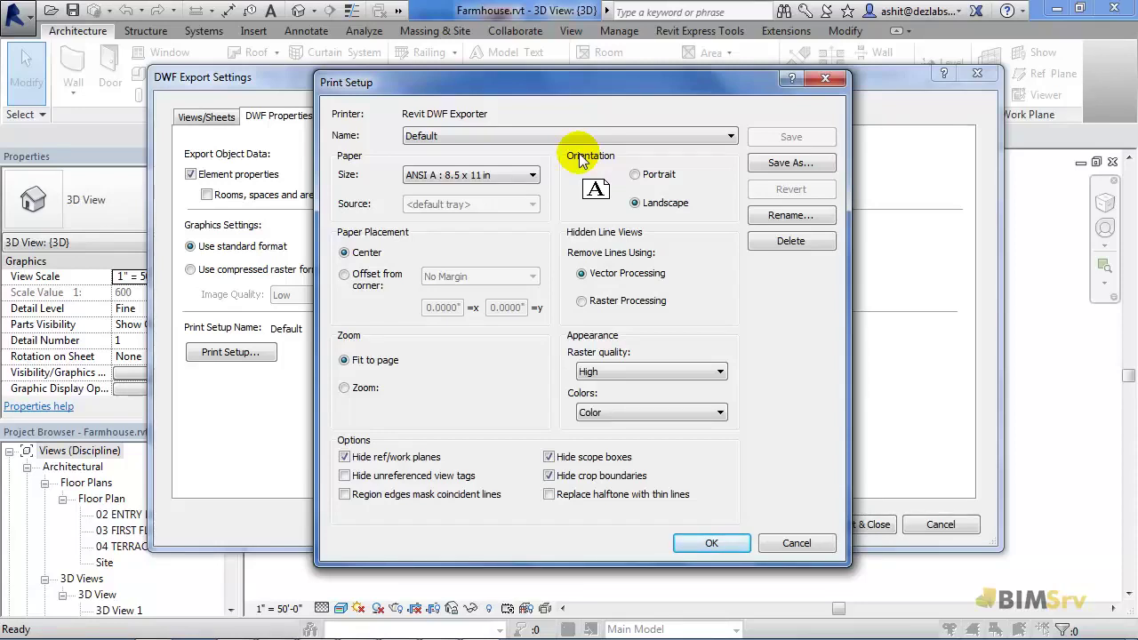
{"action": "left_click", "coordinate": [772, 544]}
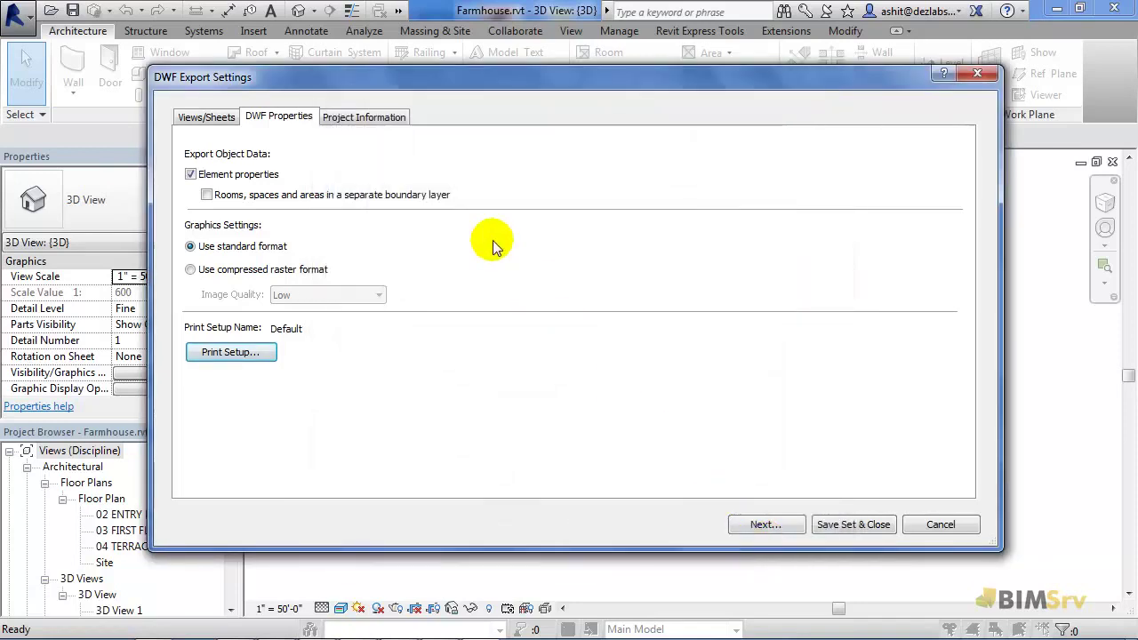
Enter 'BimSrv' as the Organization Name under Project Information
{"action": "left_click", "coordinate": [390, 118]}
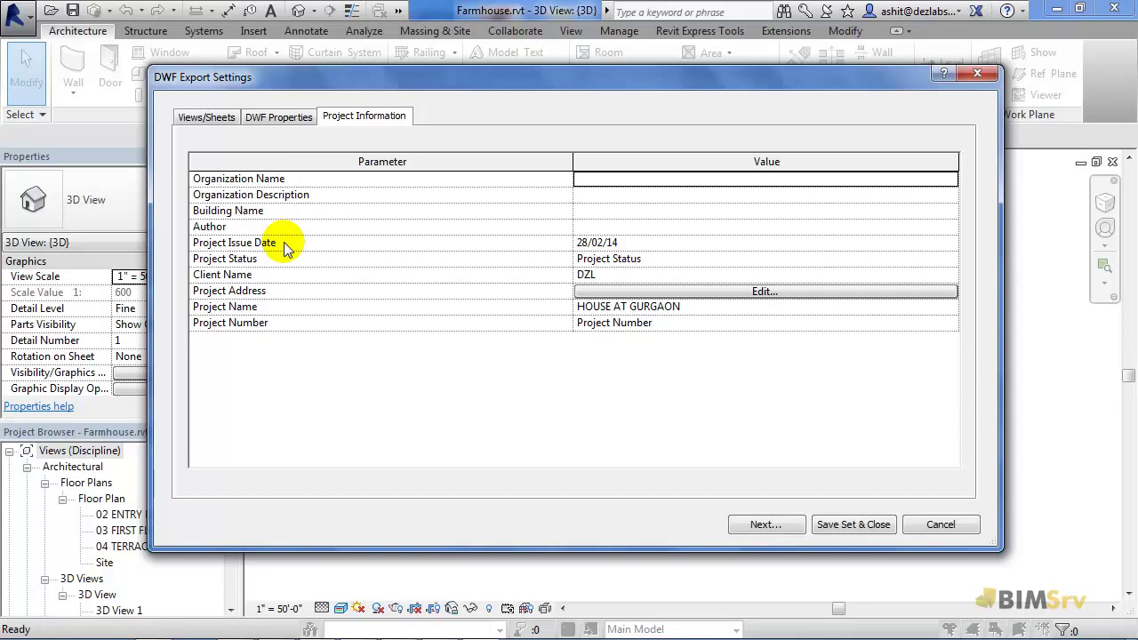
{"action": "left_click", "coordinate": [640, 181]}
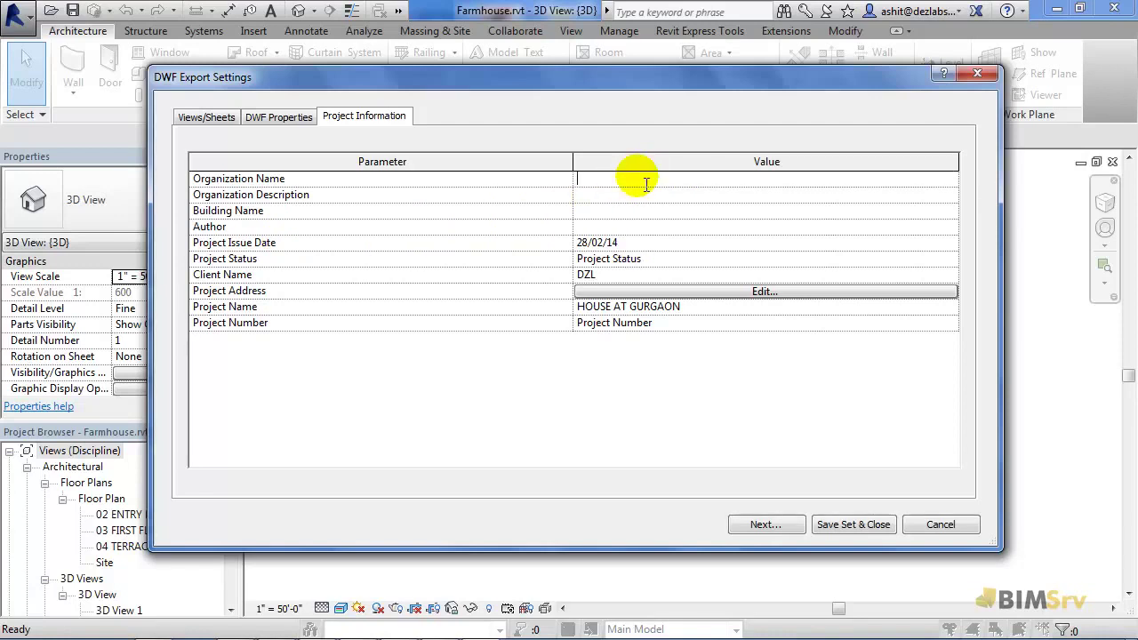
{"action": "type", "text": "BimSrv"}
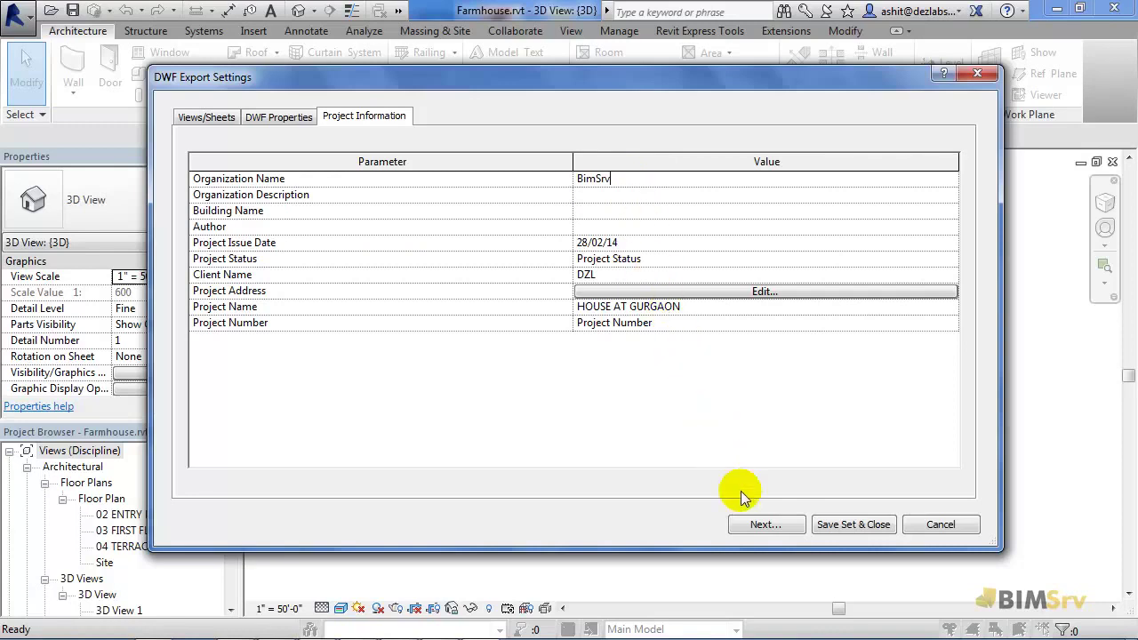
Export the combined sheets as Farmhouse.dwfx in the Exporting DWF folder
{"action": "left_click", "coordinate": [753, 532]}
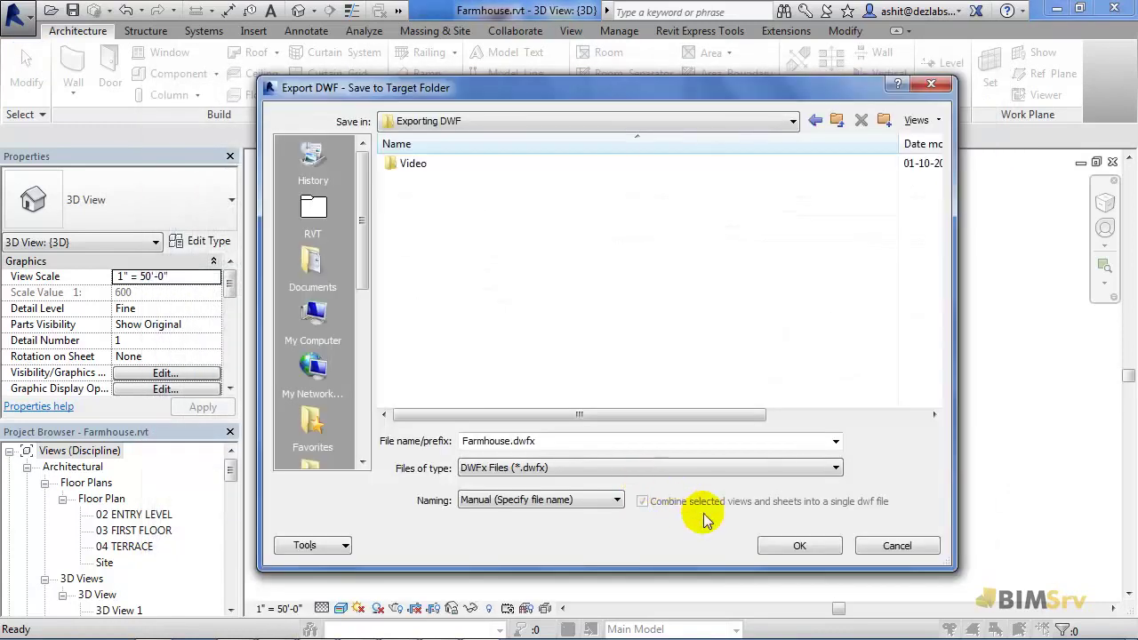
{"action": "left_click", "coordinate": [774, 546]}
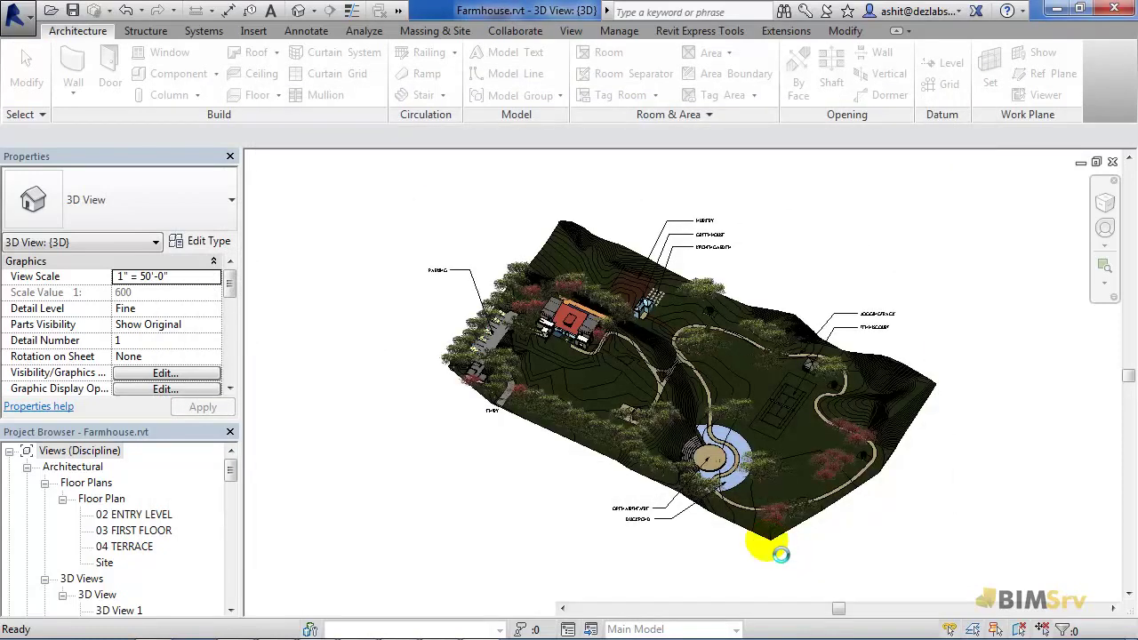